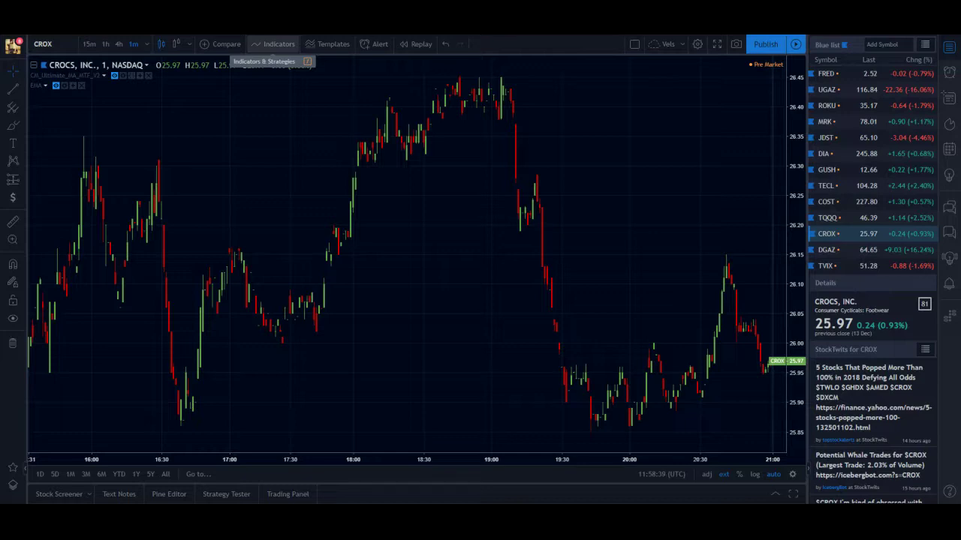
Add the built-in VWAP indicator to the CROX chart.
click(277, 45)
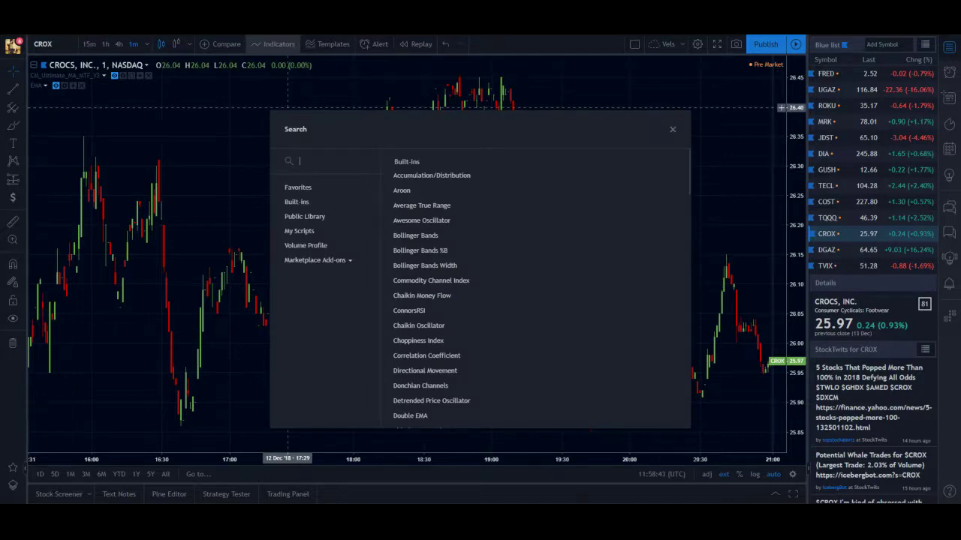
text(vwap)
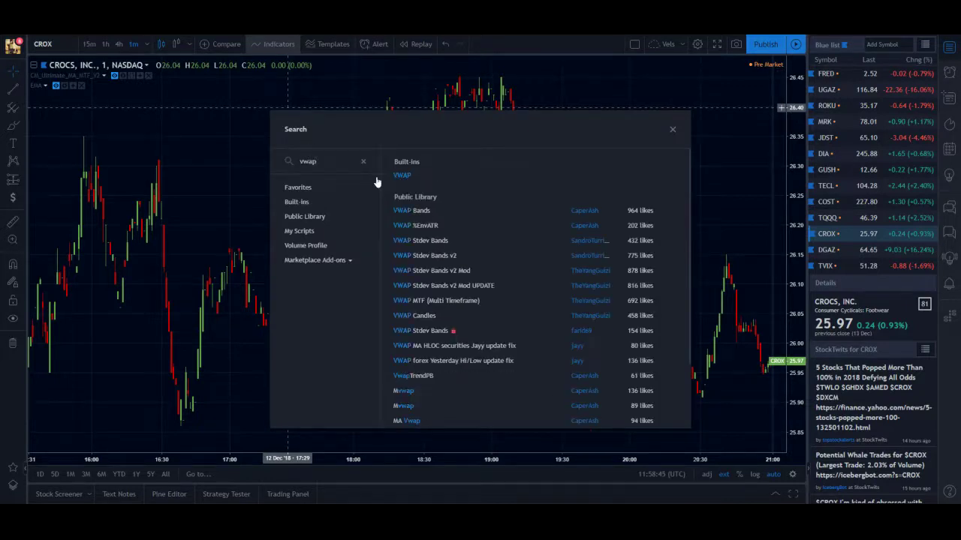
click(412, 176)
click(672, 129)
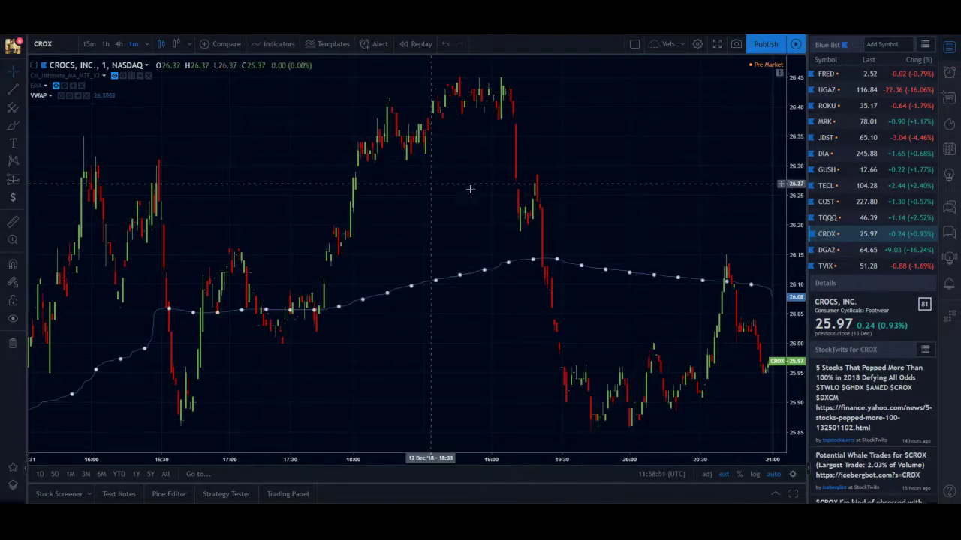
scroll(572, 260, down, 2)
scroll(572, 260, down, 2)
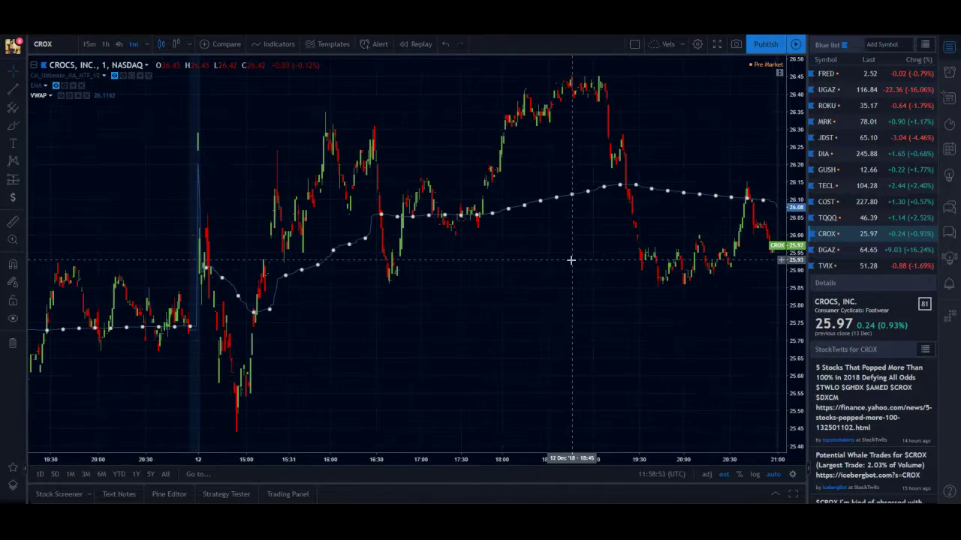
scroll(571, 260, up, 4)
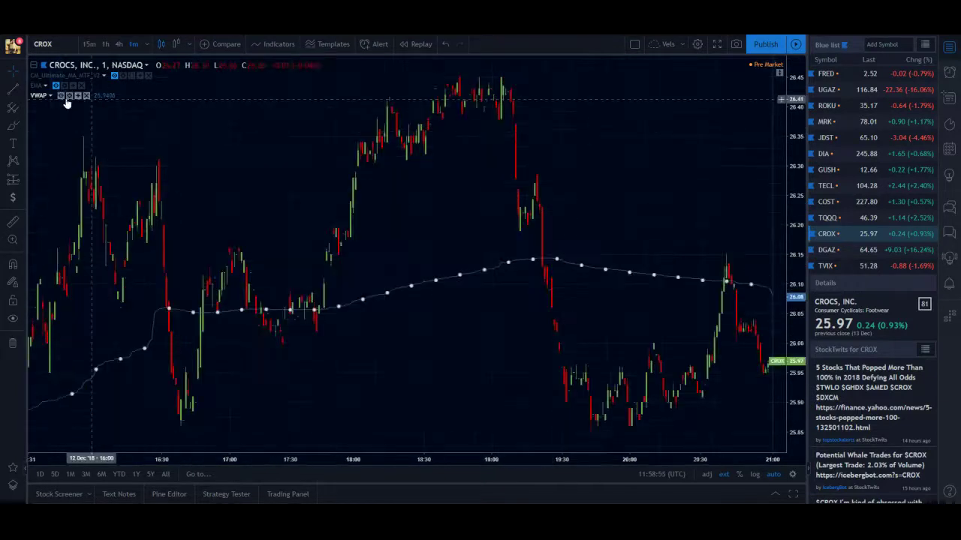
Try out the VWAP offset, return it to 0, and remove the built-in VWAP from the chart.
click(68, 96)
click(386, 214)
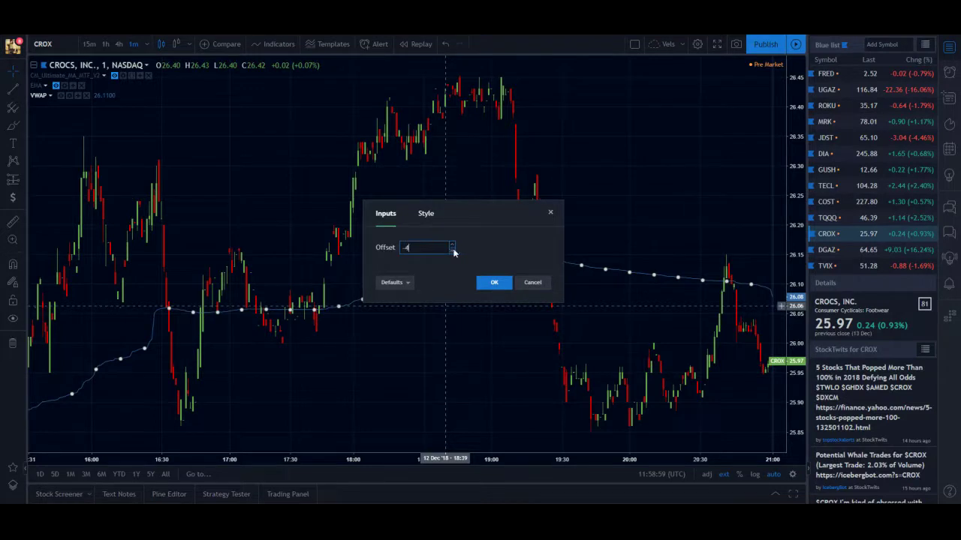
click(453, 251)
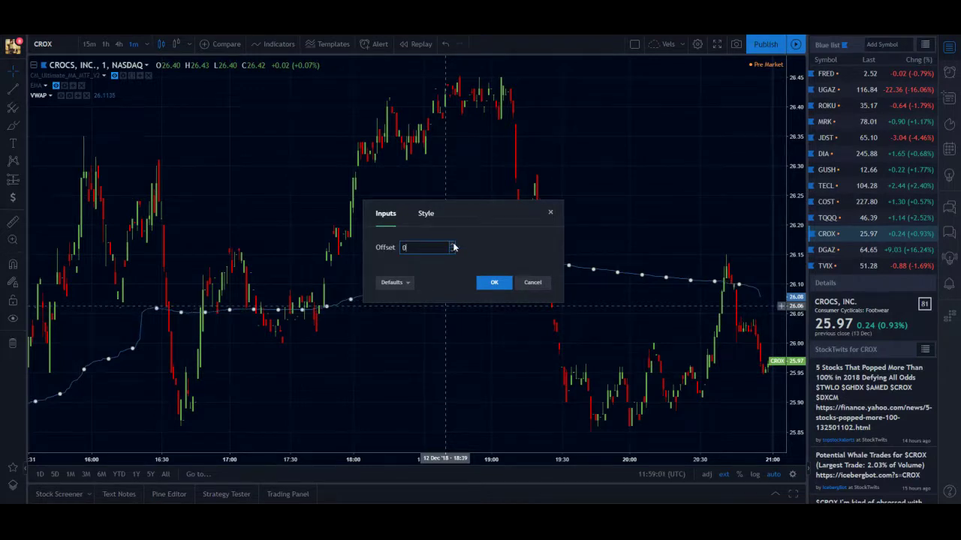
click(494, 282)
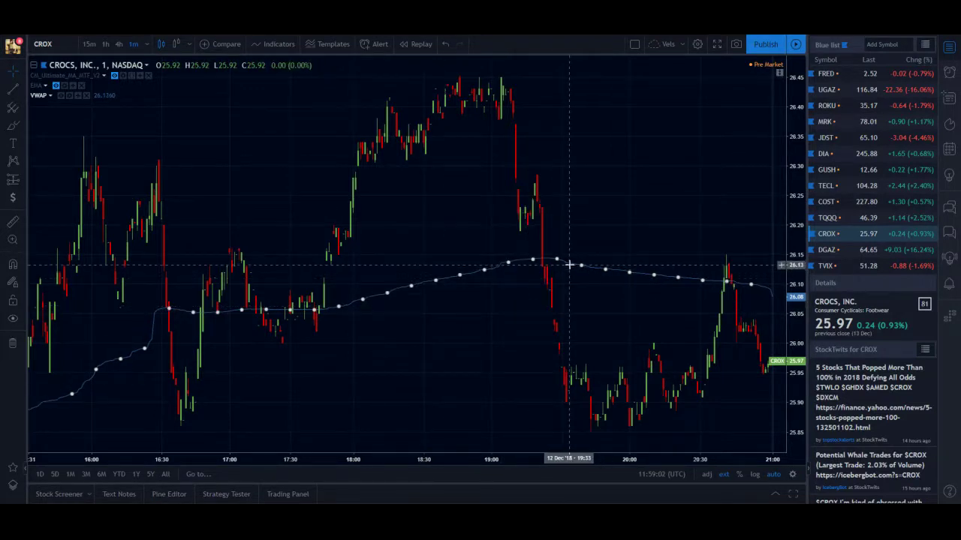
key(Delete)
Search the indicators for "vwap" and add VWAP Stdev Bands v2 Mod from the public library to the chart.
click(275, 44)
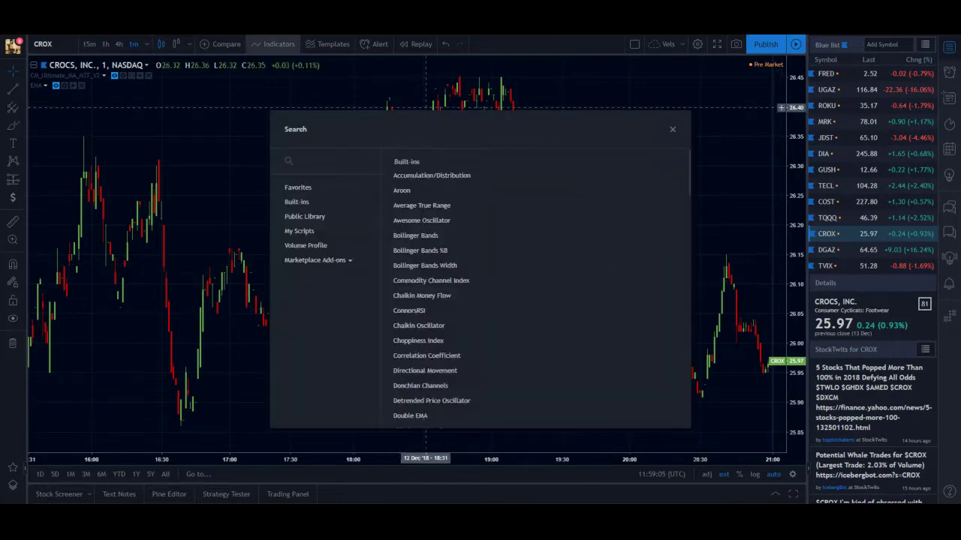
text(vwap)
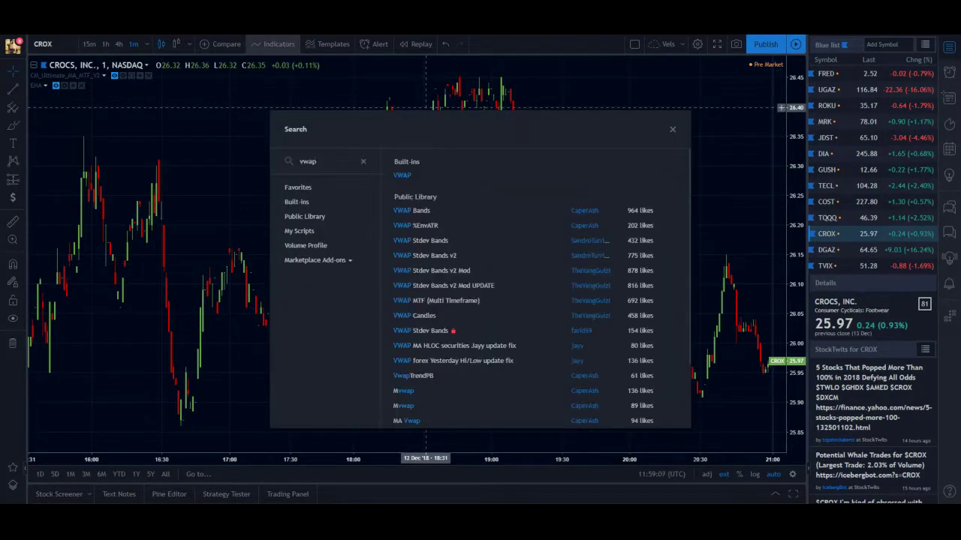
click(351, 221)
click(317, 161)
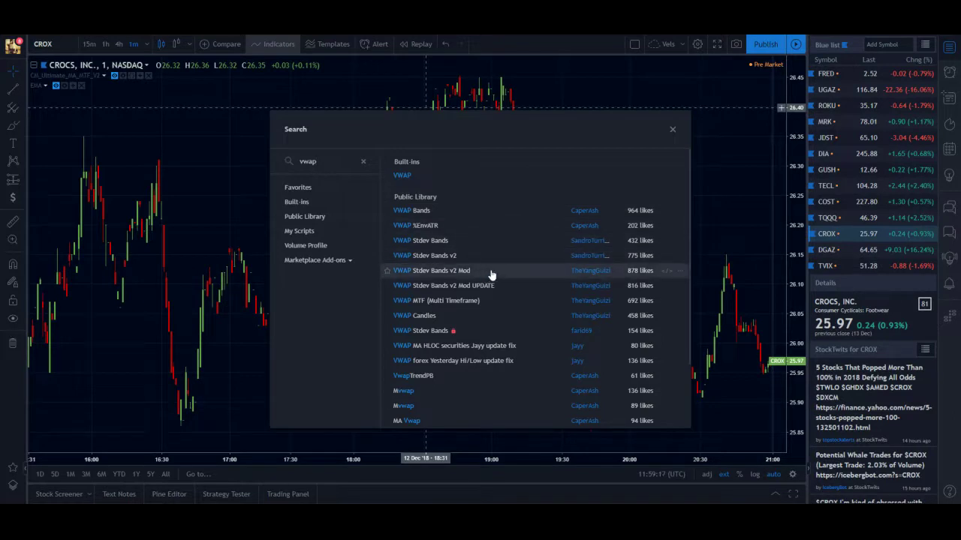
click(637, 275)
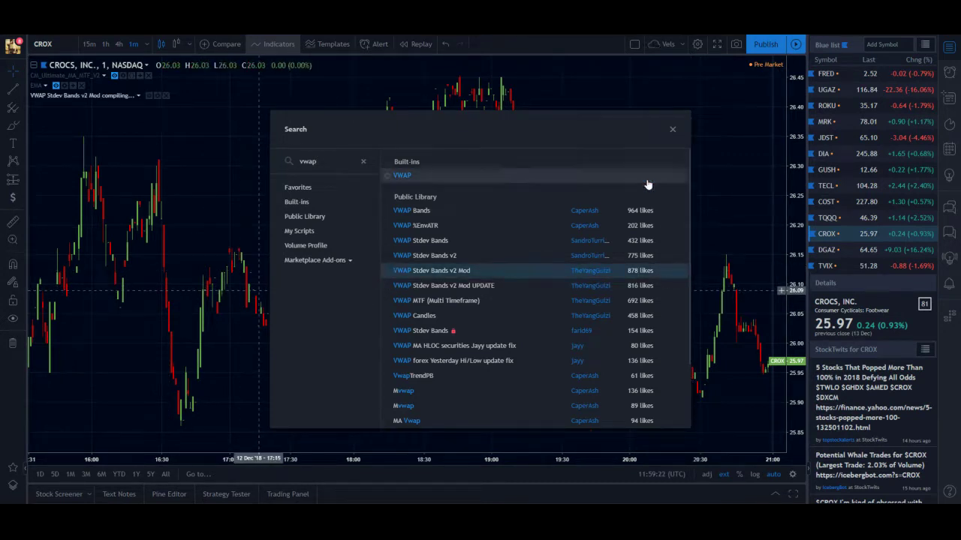
click(672, 129)
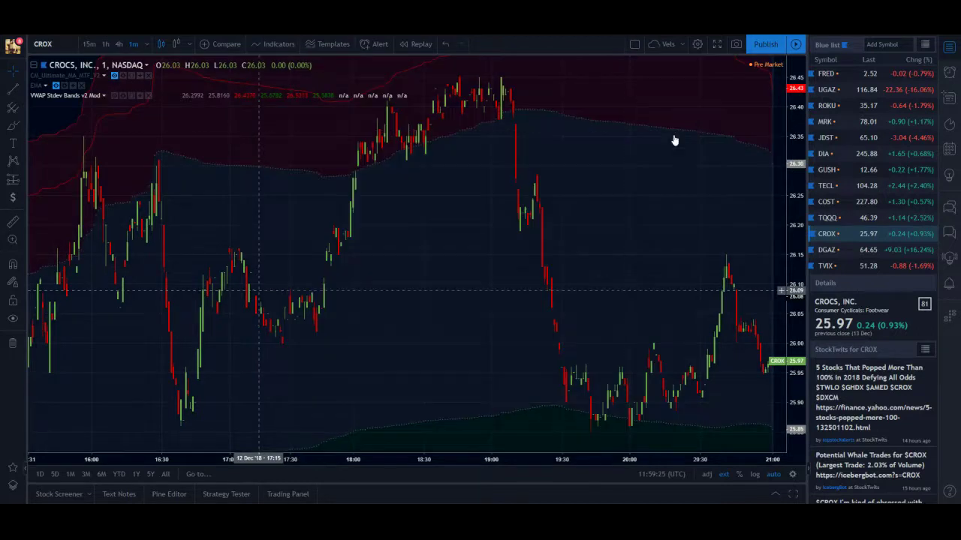
Colour the central VWAP plot of the VWAP Stdev Bands v2 Mod indicator white and set its style to Line.
scroll(160, 227, down, 2)
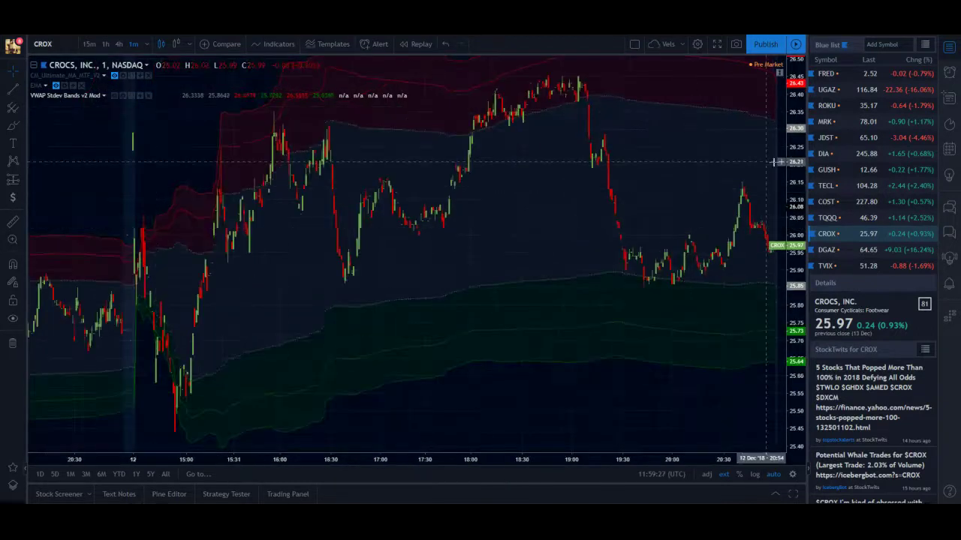
drag(798, 185, 770, 295)
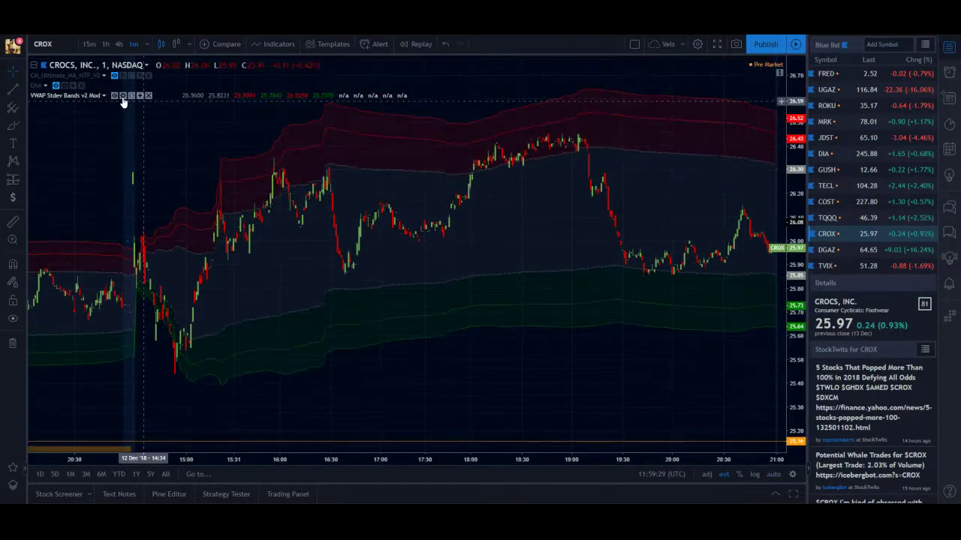
click(123, 97)
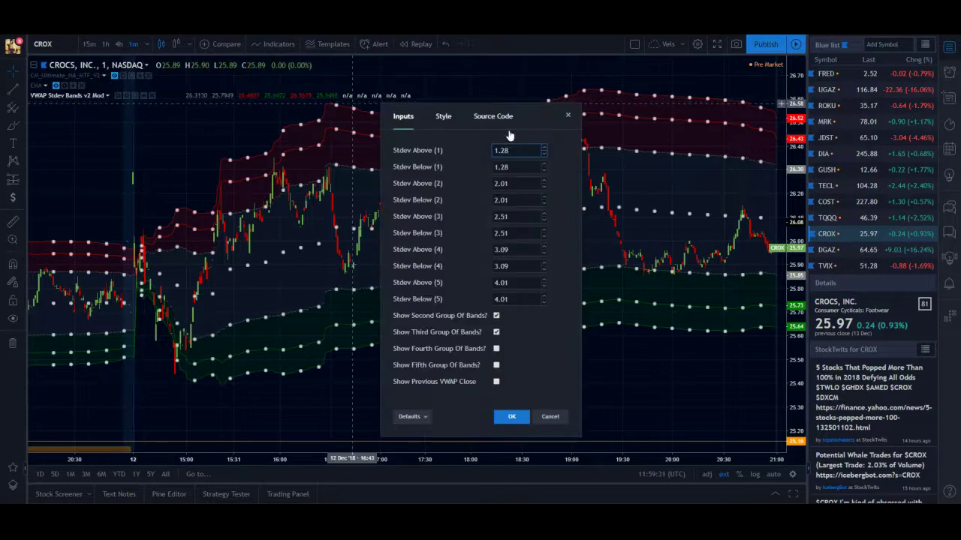
click(443, 117)
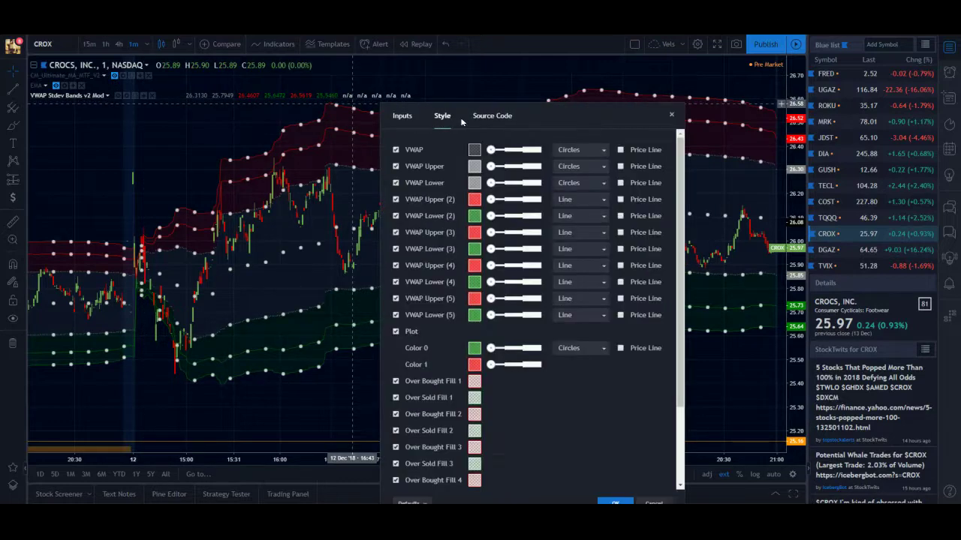
click(475, 150)
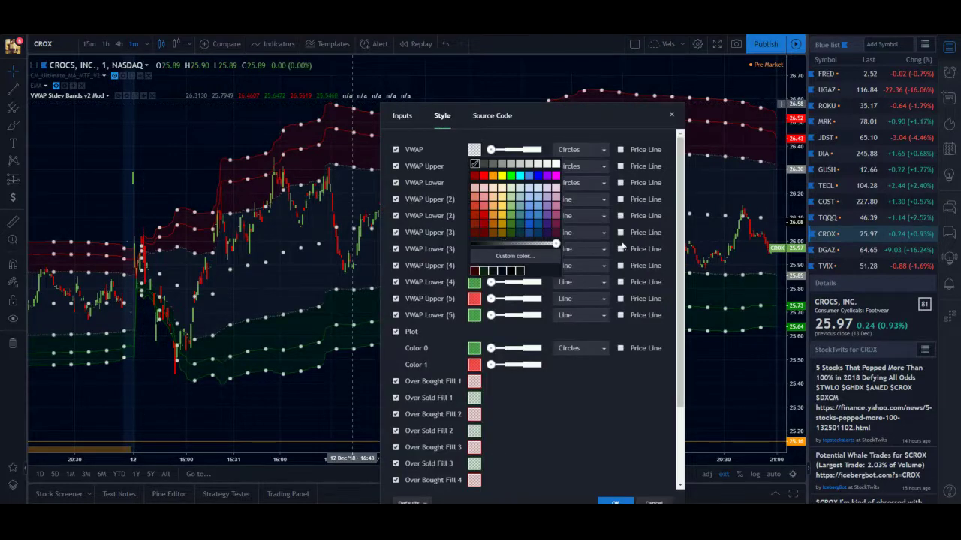
click(554, 164)
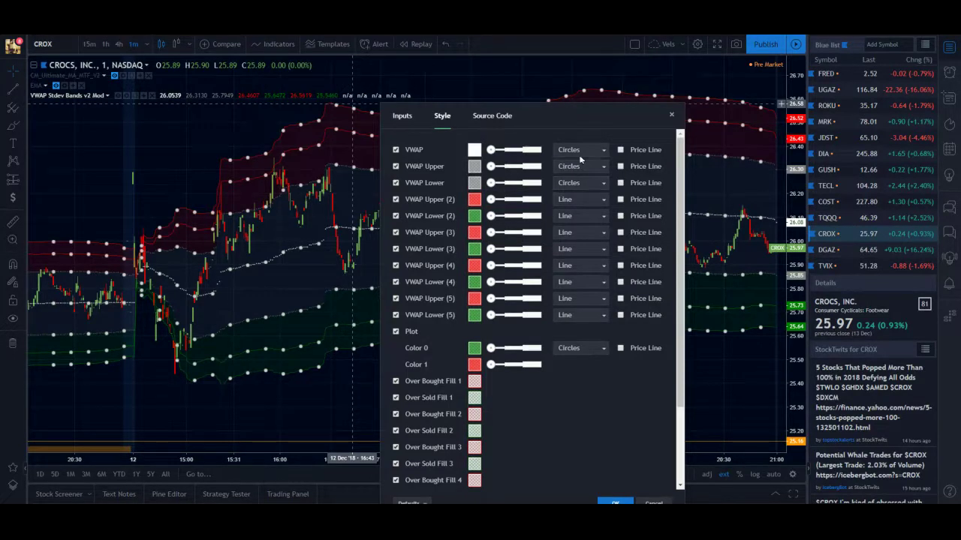
click(579, 158)
click(581, 169)
click(615, 501)
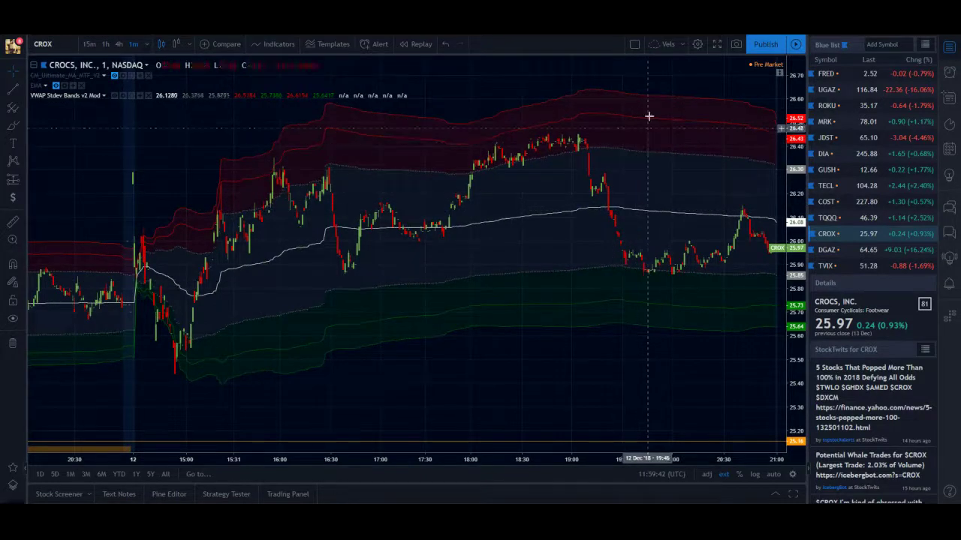
Turn off the VWAP Upper and VWAP Lower plots numbered 2 through 5 in the bands indicator's style settings.
click(632, 213)
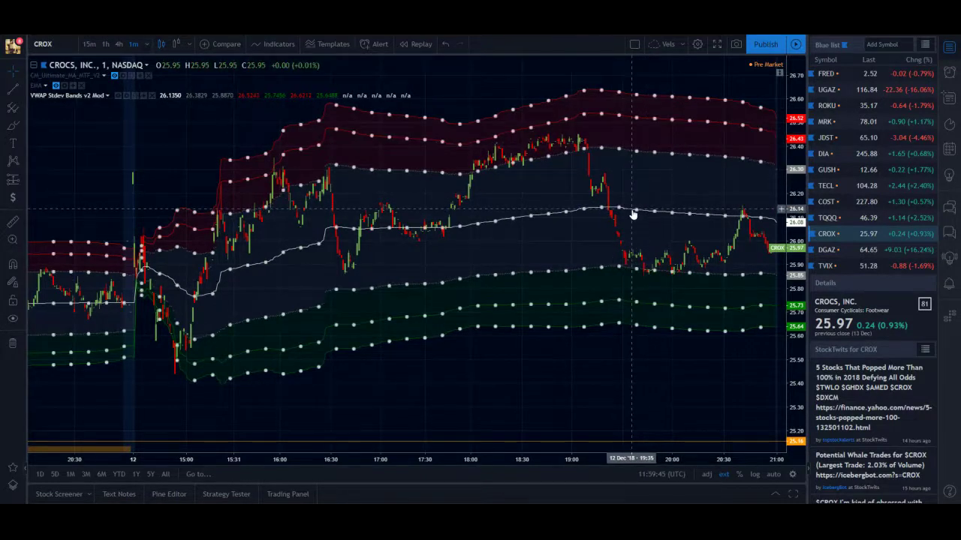
click(127, 95)
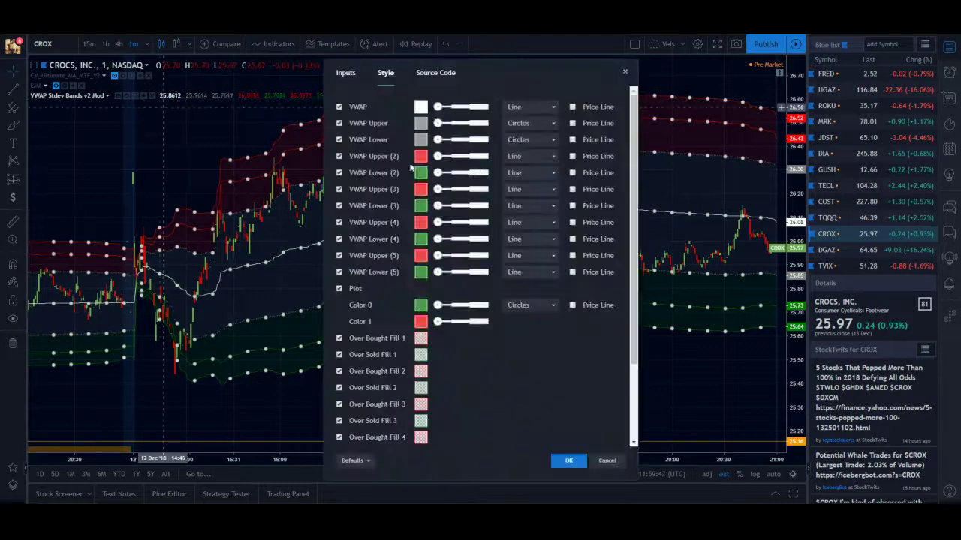
click(340, 272)
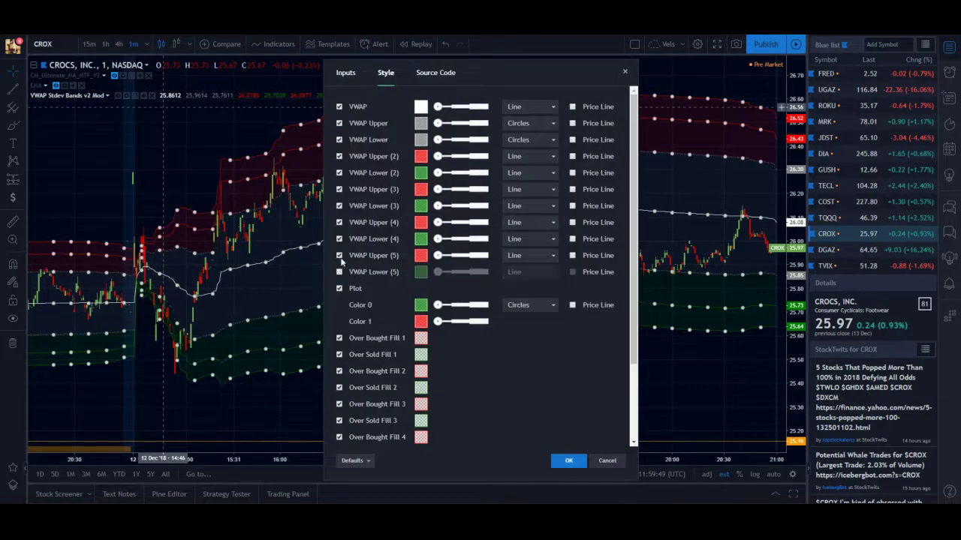
click(339, 255)
click(339, 238)
click(338, 222)
click(339, 205)
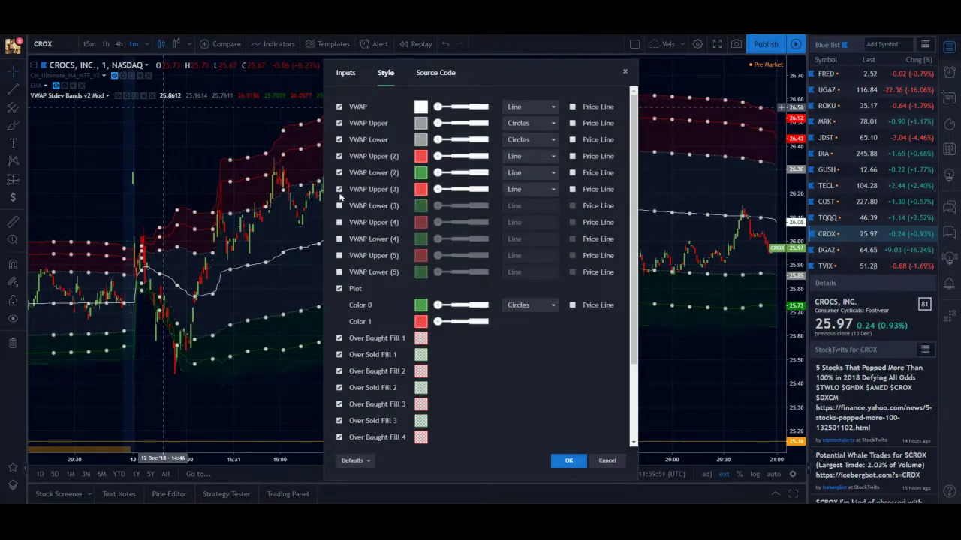
click(340, 189)
click(339, 173)
click(338, 156)
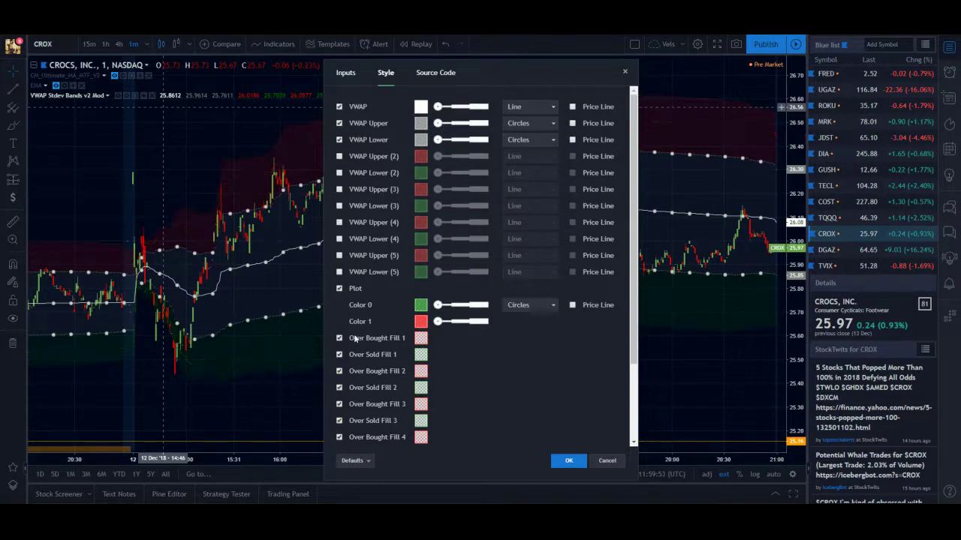
Turn off Over Bought Fill and Over Sold Fill 1 through 4 in the indicator's style settings.
scroll(355, 338, down, 3)
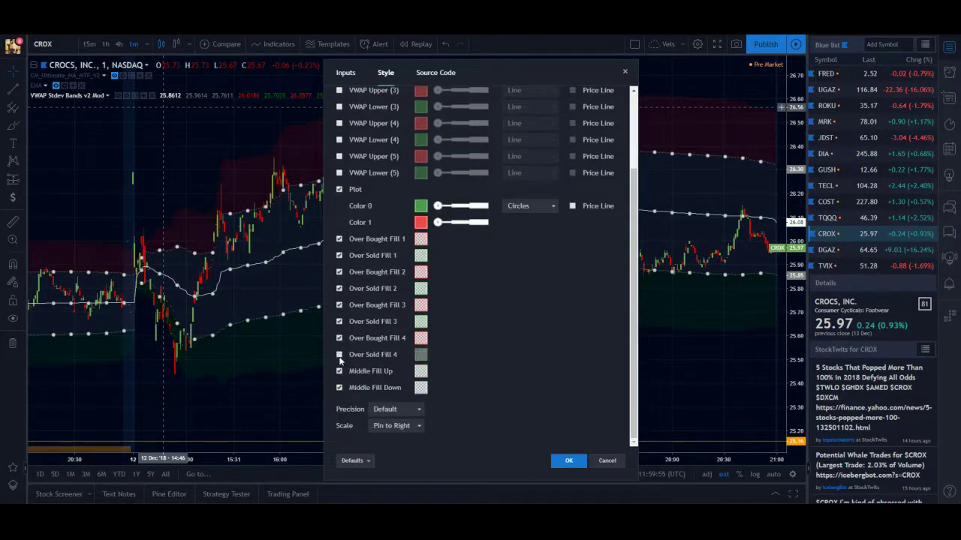
click(340, 288)
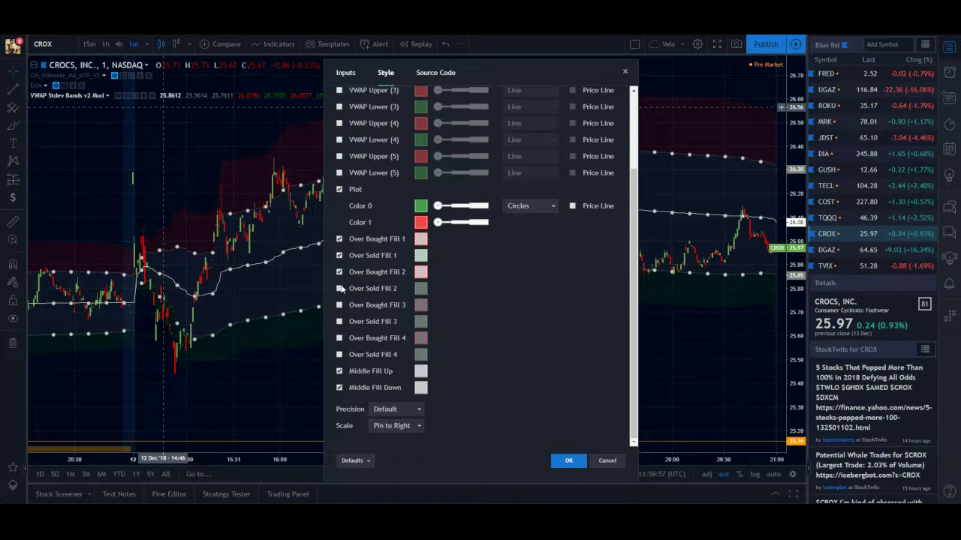
click(340, 257)
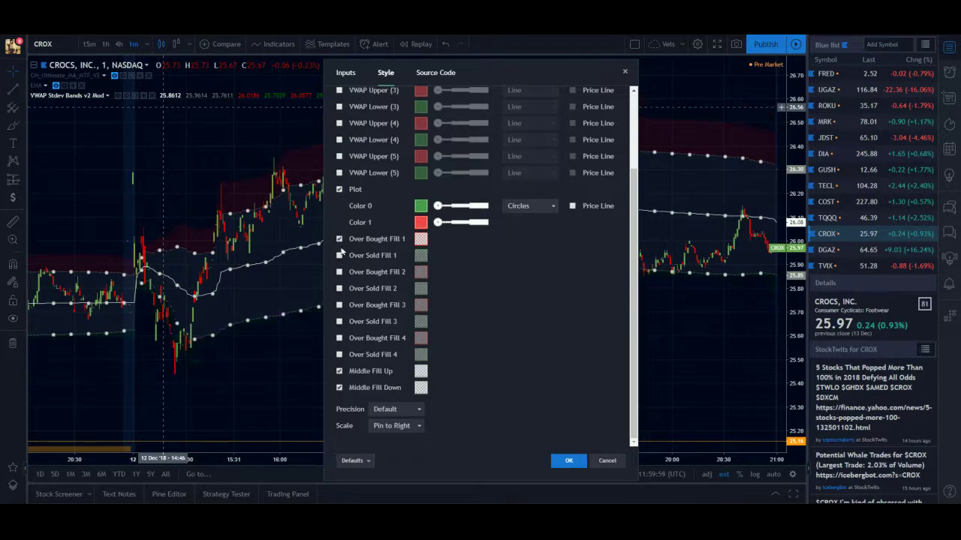
click(339, 255)
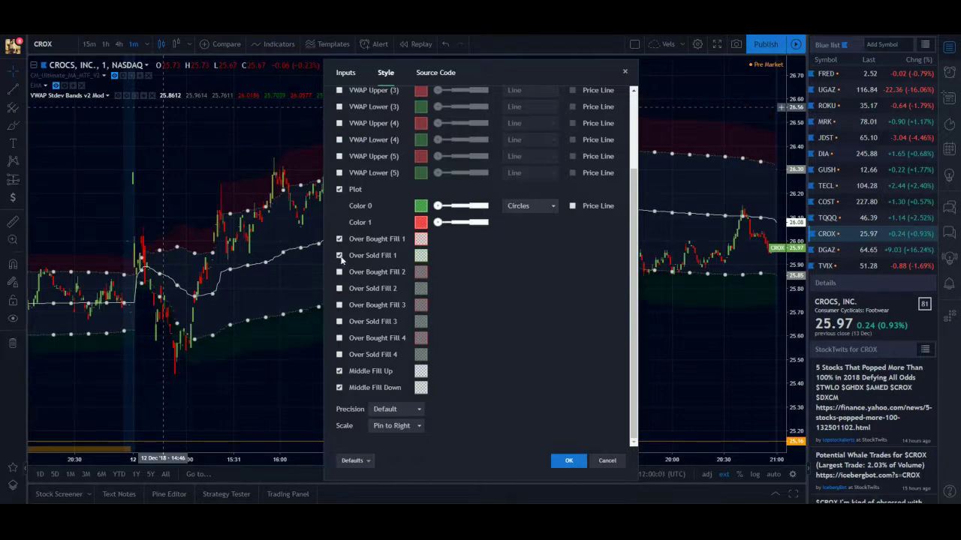
click(339, 256)
click(339, 240)
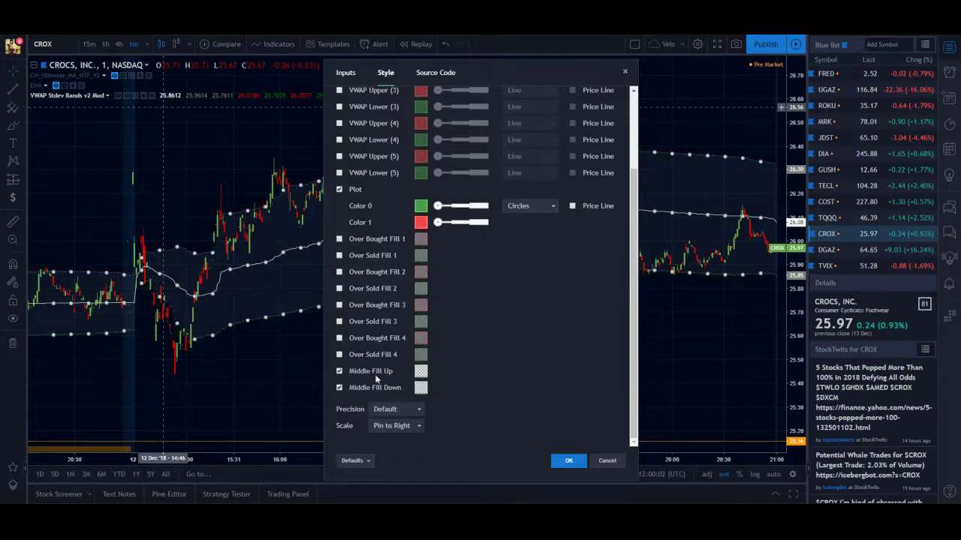
Turn off Middle Fill Down and Middle Fill Up for the bands.
click(420, 388)
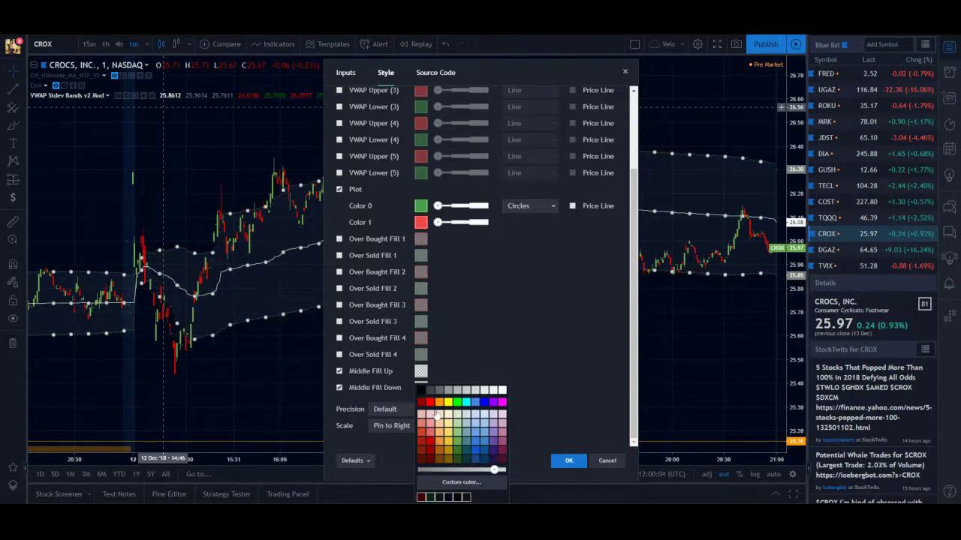
click(340, 388)
click(340, 371)
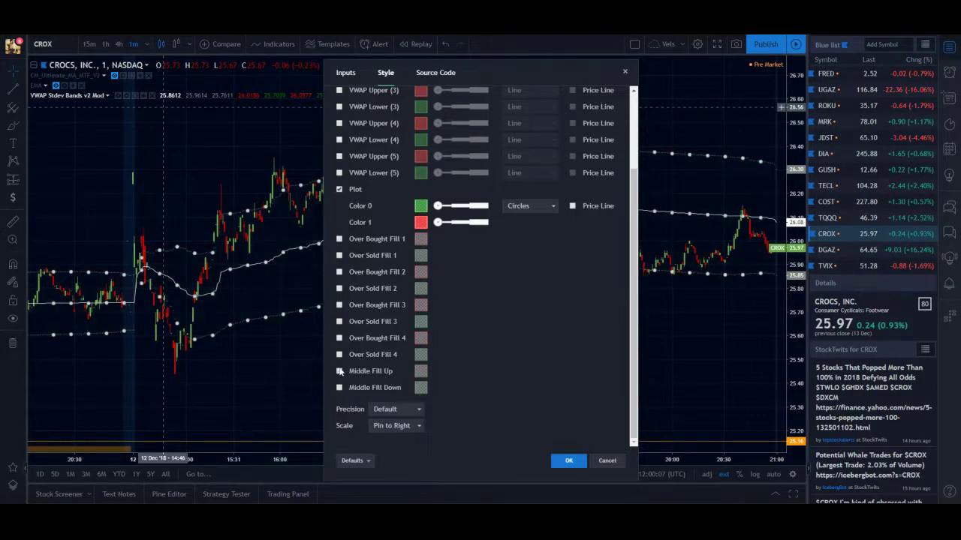
Set the plot style of both VWAP Upper and VWAP Lower to Line.
scroll(368, 174, up, 3)
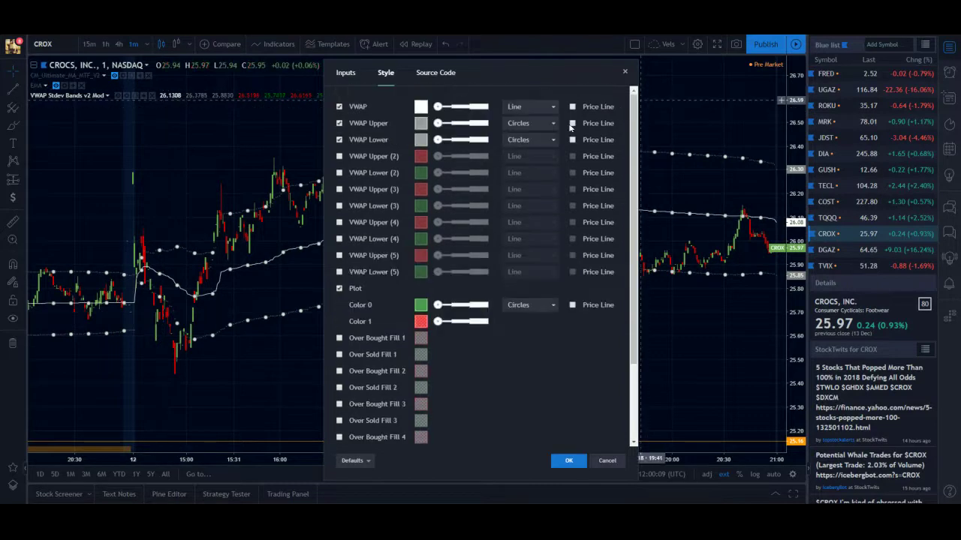
click(535, 124)
click(526, 138)
click(527, 141)
click(528, 157)
Recolour the VWAP, VWAP Upper and VWAP Lower lines to orange and apply the indicator's style settings.
click(421, 124)
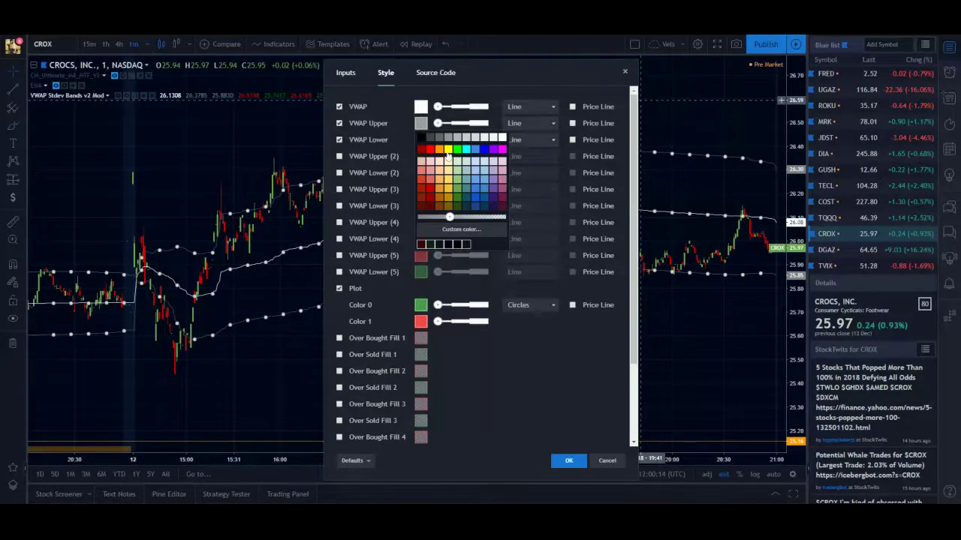
click(439, 149)
click(421, 140)
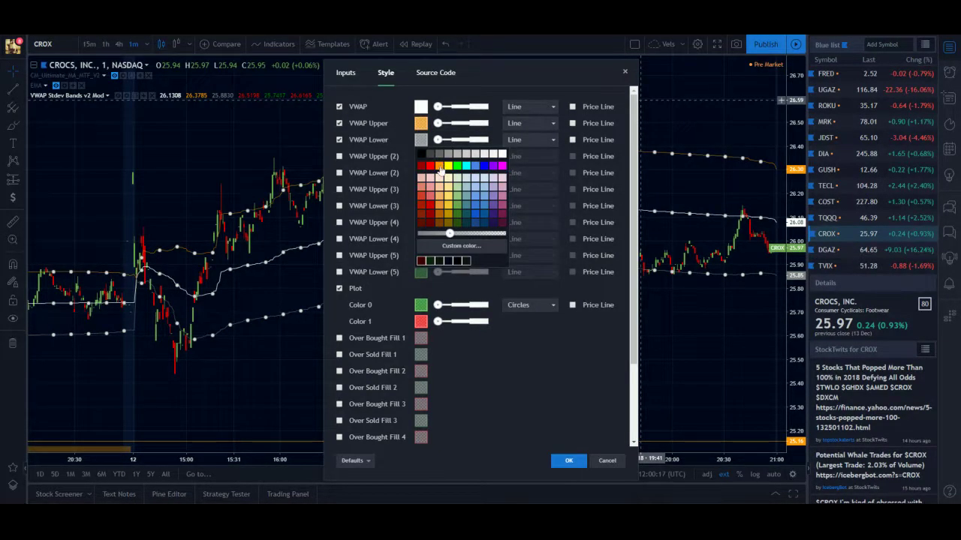
click(420, 106)
click(439, 133)
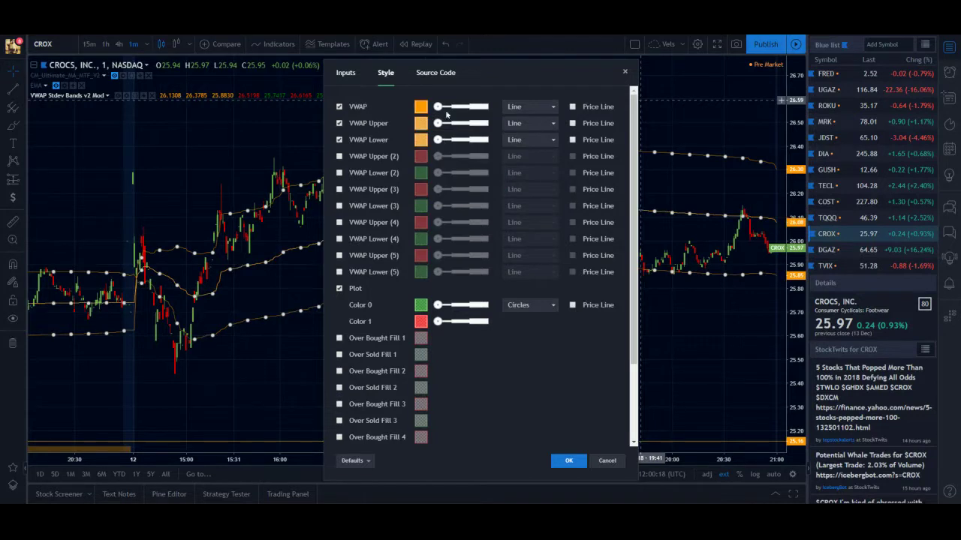
click(569, 460)
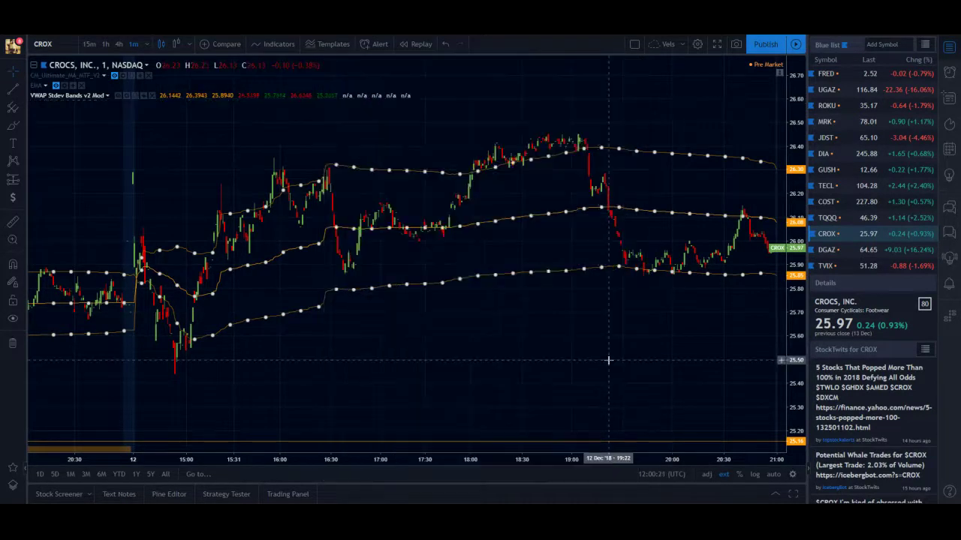
Examine the orange VWAP line and its bands against the 12 December price action on the 1-minute chart.
scroll(761, 343, up, 3)
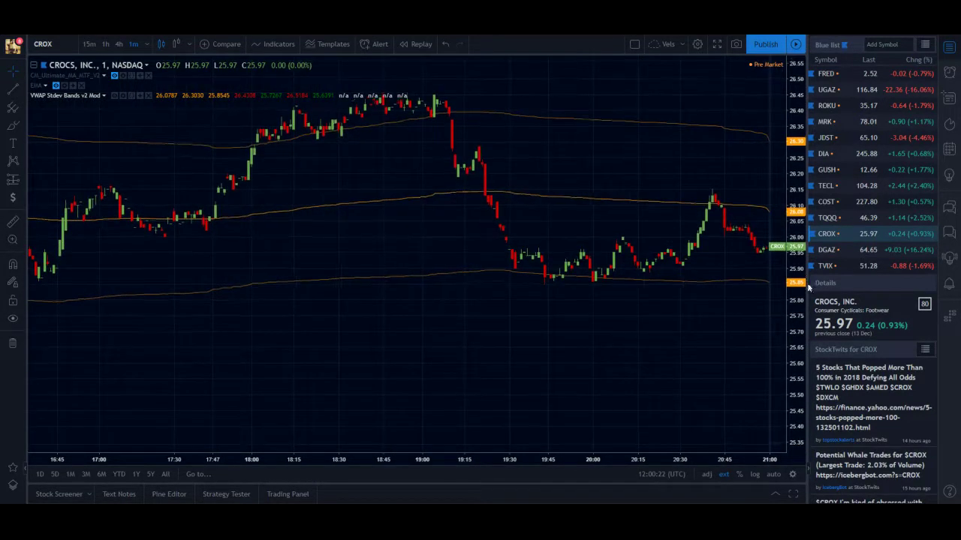
scroll(495, 291, down, 3)
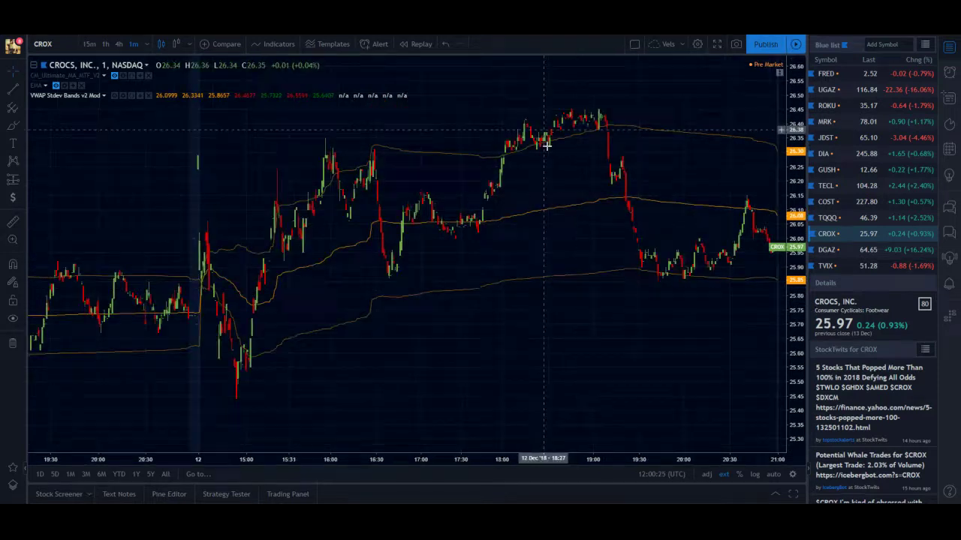
scroll(612, 282, up, 3)
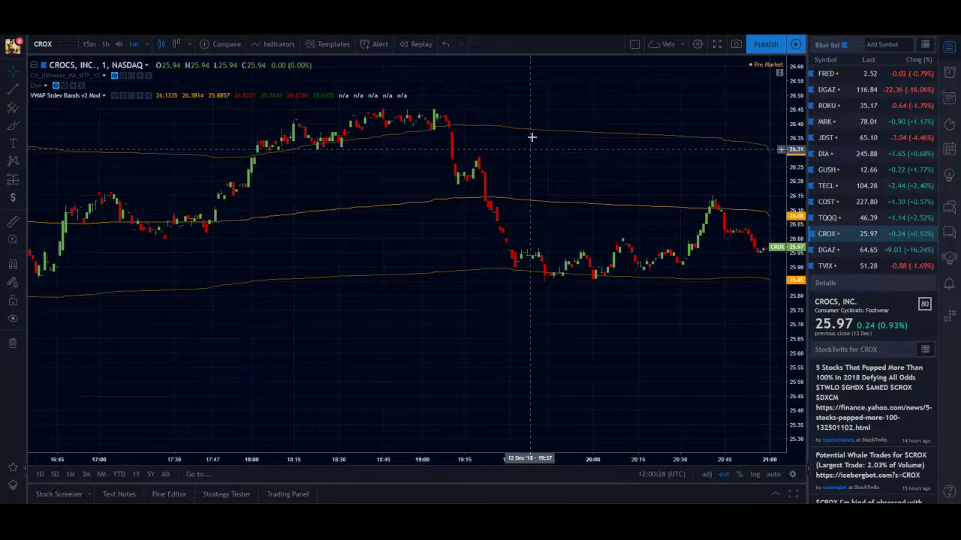
click(539, 275)
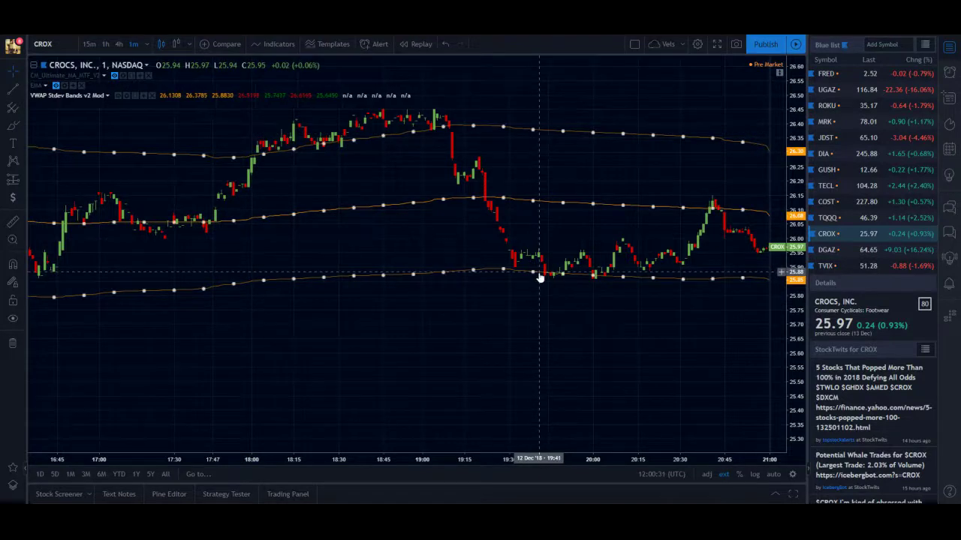
click(526, 318)
scroll(128, 229, down, 5)
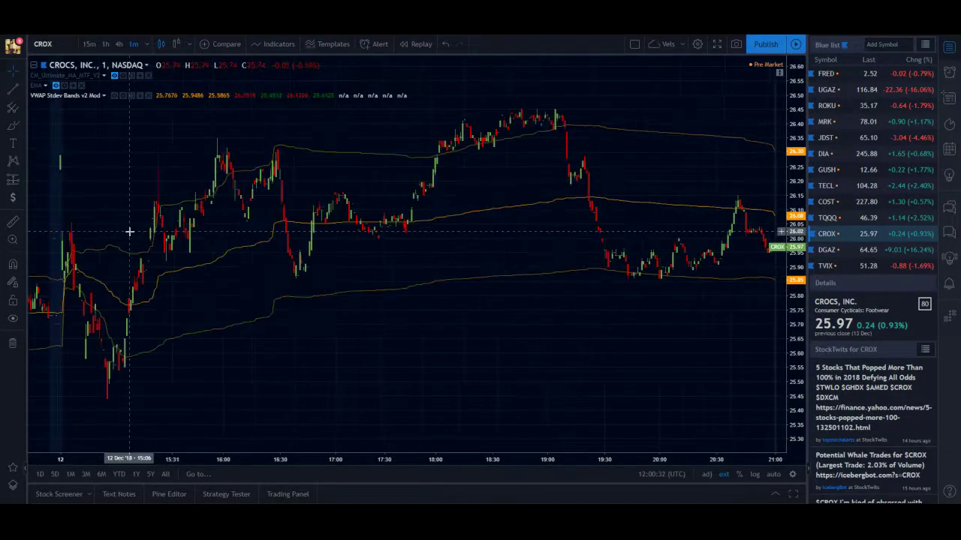
drag(800, 183, 812, 276)
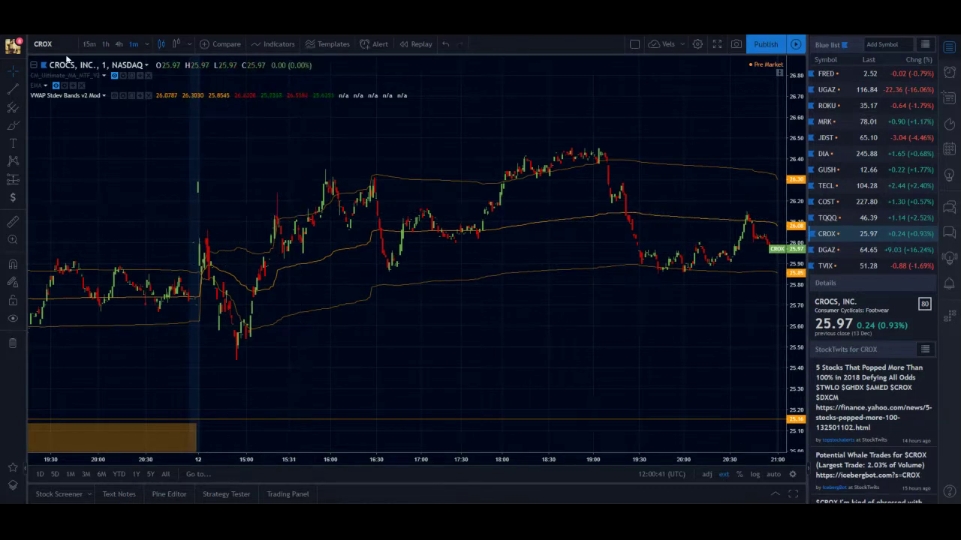
Examine how price behaves around the VWAP bands in the 7 to 11 December sessions on the 1-minute chart.
scroll(412, 252, down, 4)
drag(215, 190, 549, 132)
drag(602, 148, 619, 130)
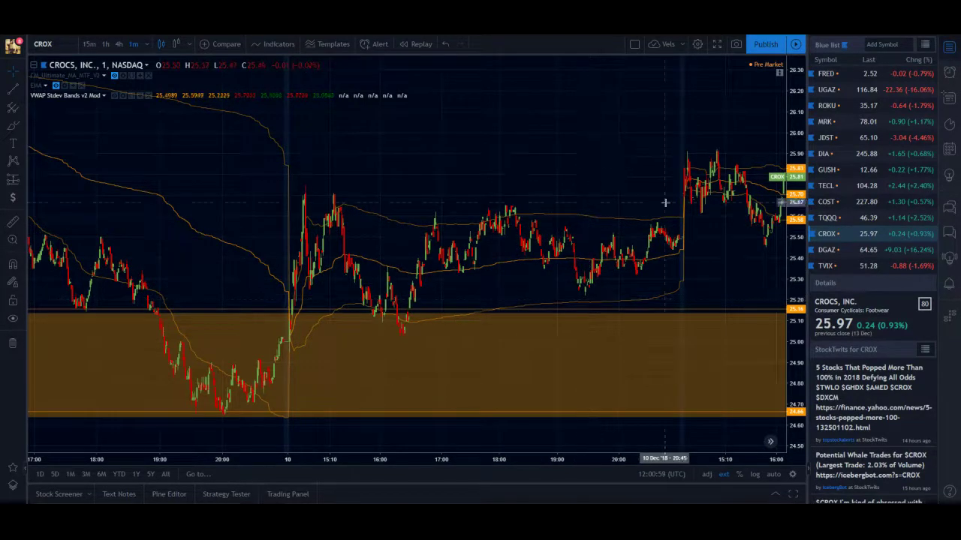
scroll(581, 188, up, 6)
drag(798, 280, 799, 225)
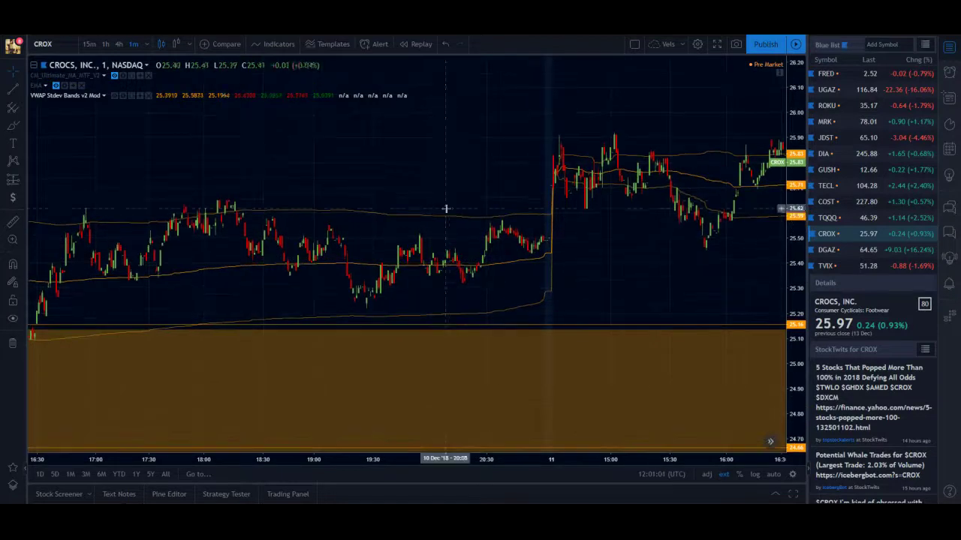
drag(447, 207, 723, 175)
drag(330, 165, 652, 161)
drag(262, 187, 579, 175)
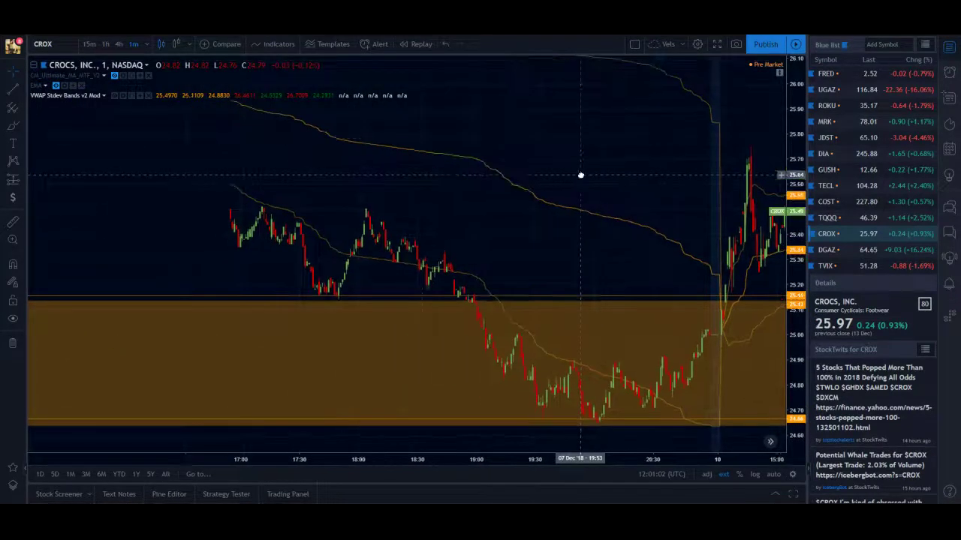
drag(469, 149, 23, 197)
scroll(328, 169, down, 6)
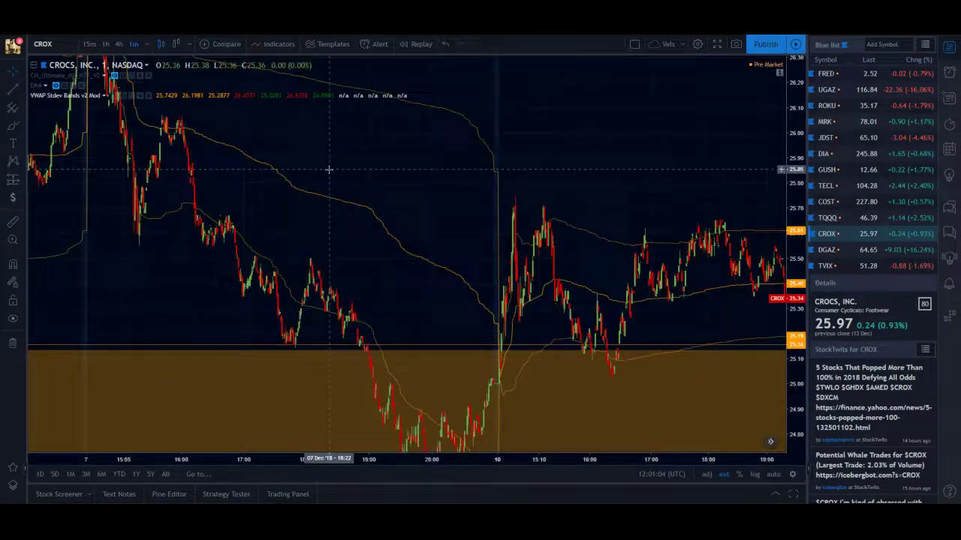
drag(442, 158, 536, 165)
drag(789, 166, 787, 242)
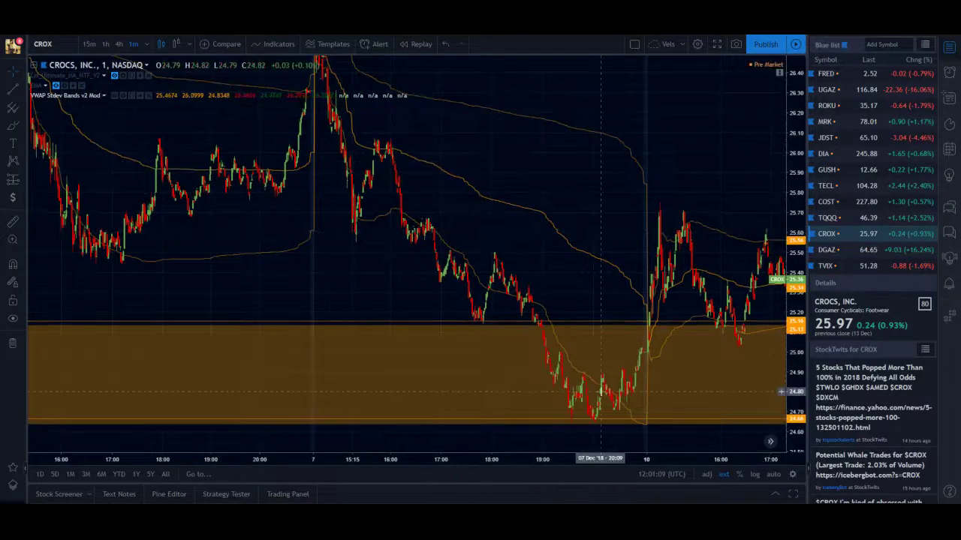
Examine the VWAP bands in the earlier CROX sessions from 6 December back to 3 December.
drag(260, 250, 458, 313)
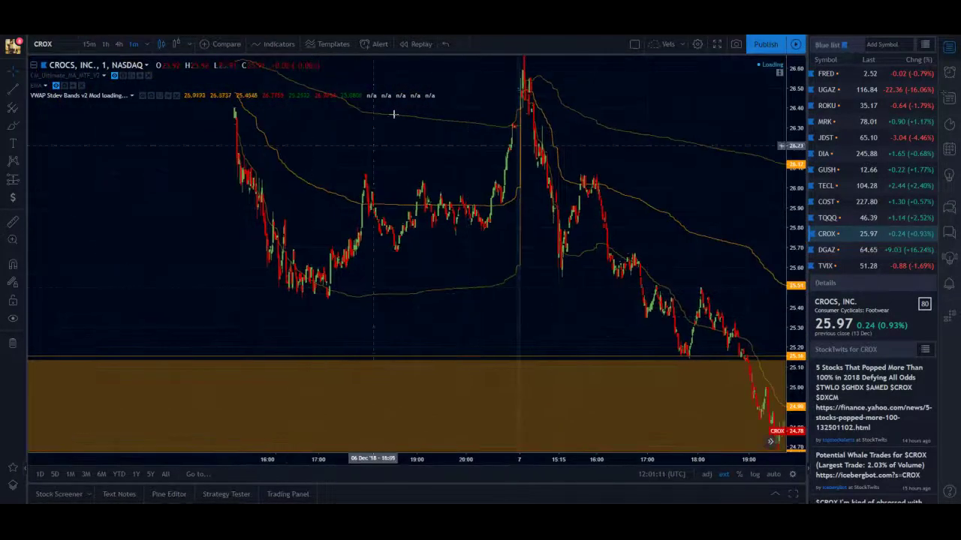
drag(247, 277, 397, 365)
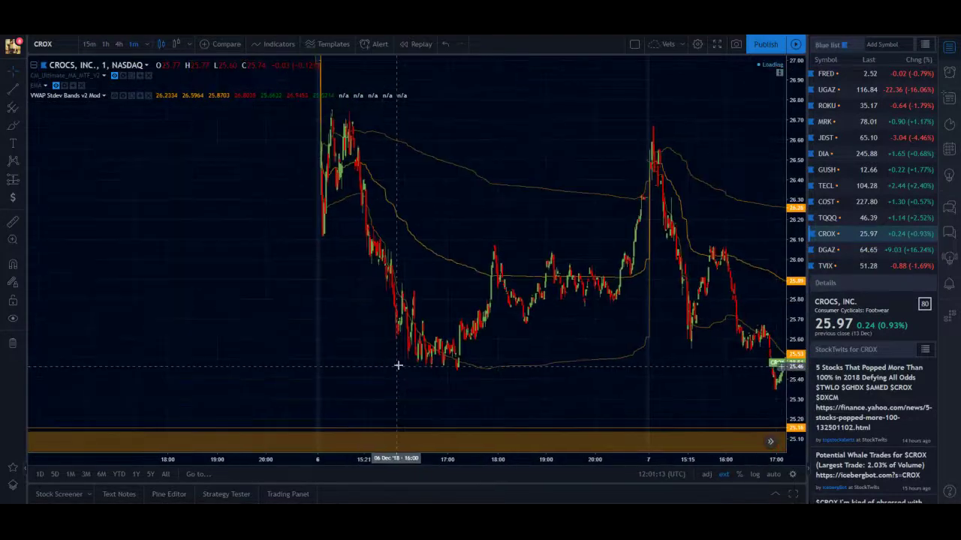
drag(329, 316, 505, 330)
drag(390, 220, 444, 345)
drag(407, 280, 491, 373)
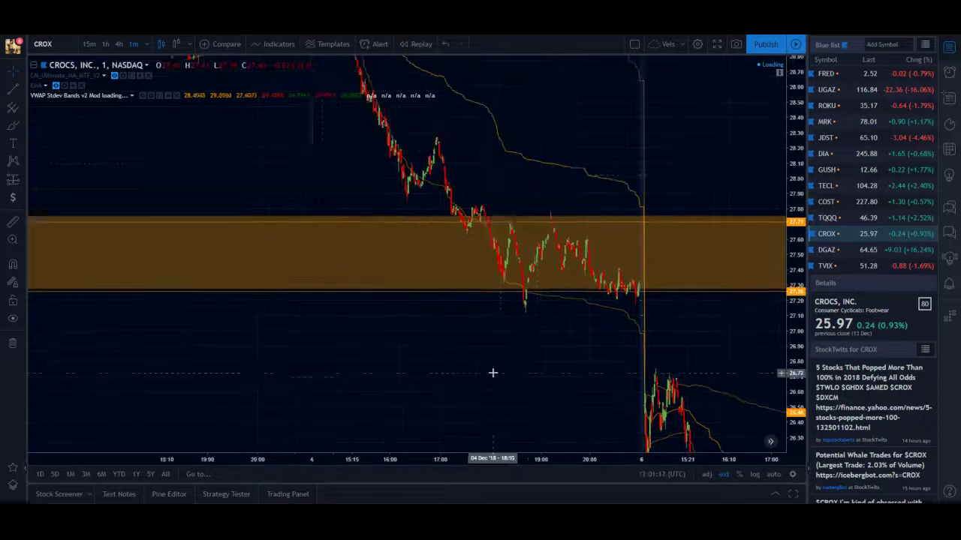
drag(345, 190, 608, 319)
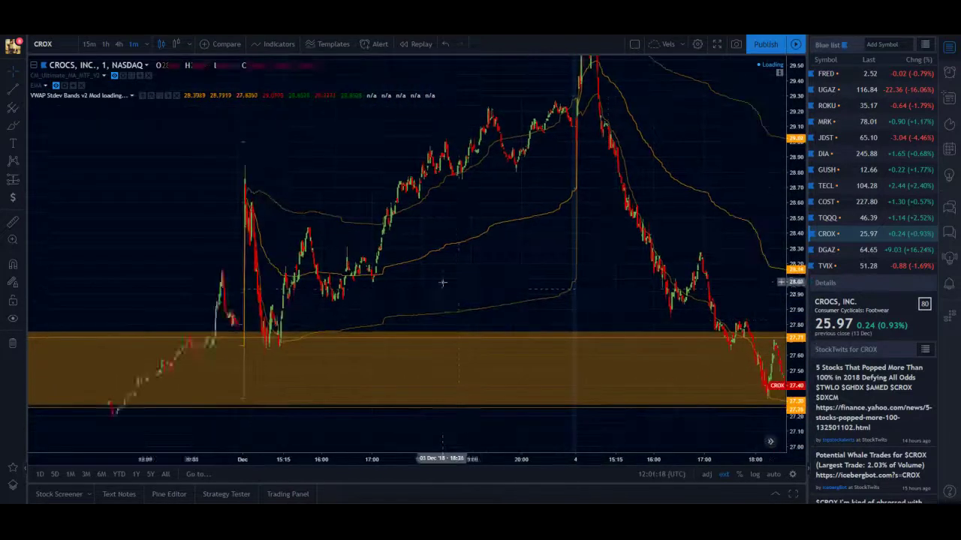
drag(442, 283, 596, 261)
drag(293, 150, 131, 140)
View the bands on the 15-minute interval with automatic price scaling, and switch the CROX chart to the 1-hour interval.
click(89, 46)
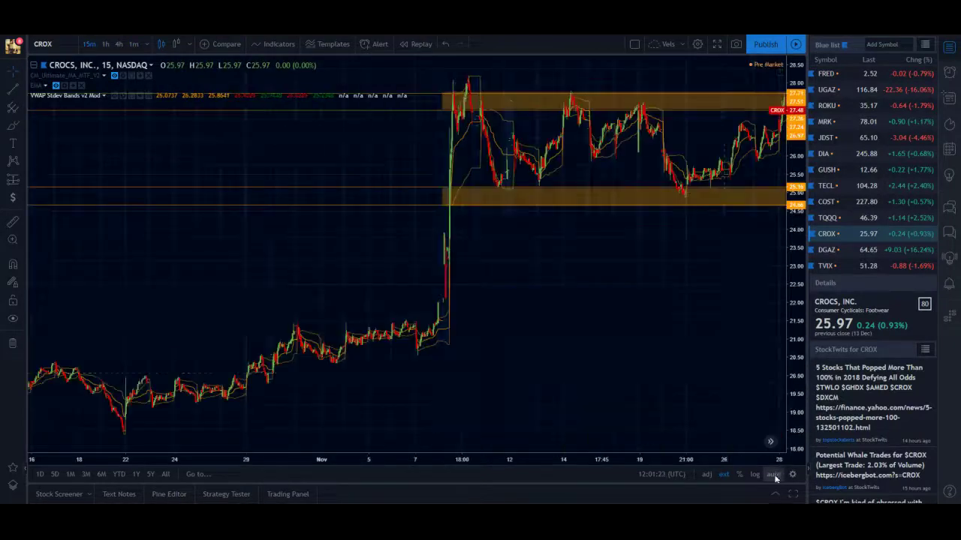
scroll(676, 270, up, 5)
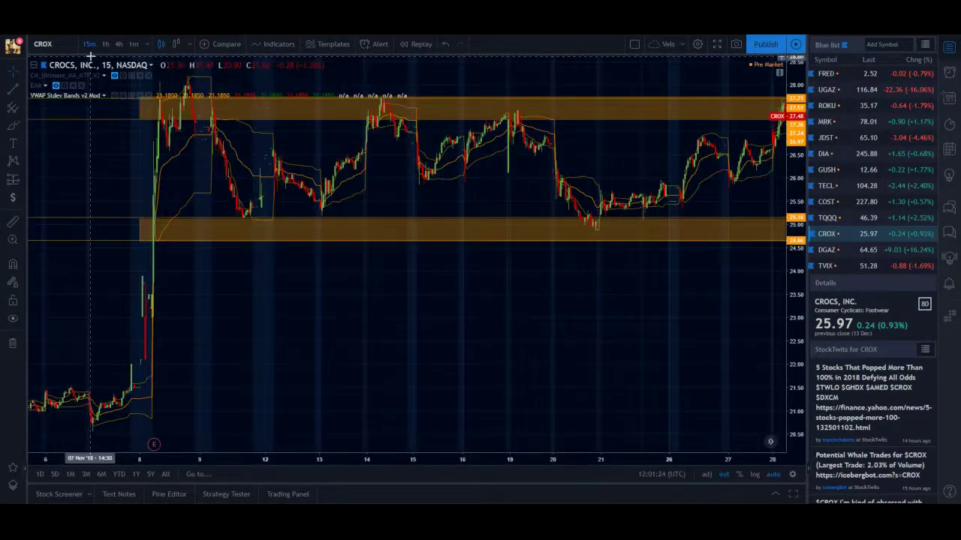
click(106, 43)
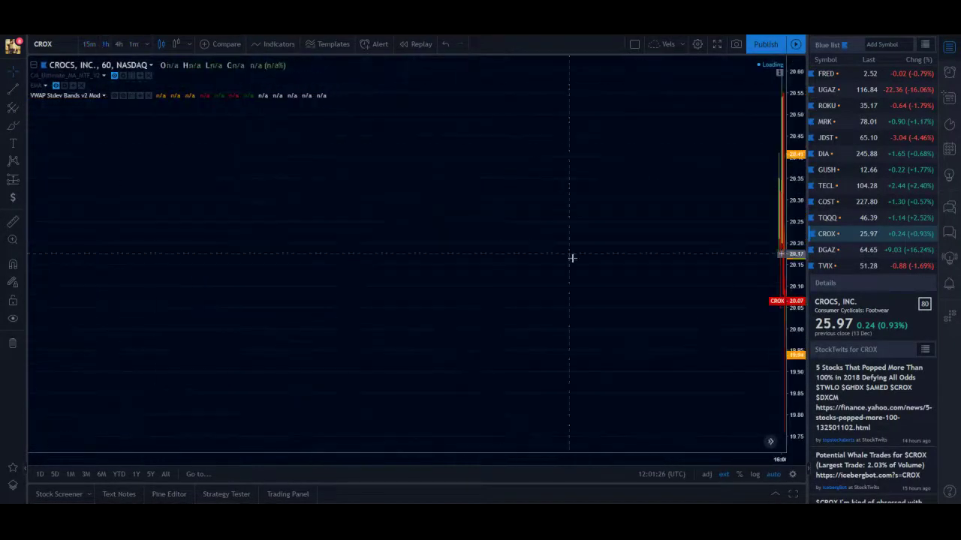
scroll(639, 290, up, 4)
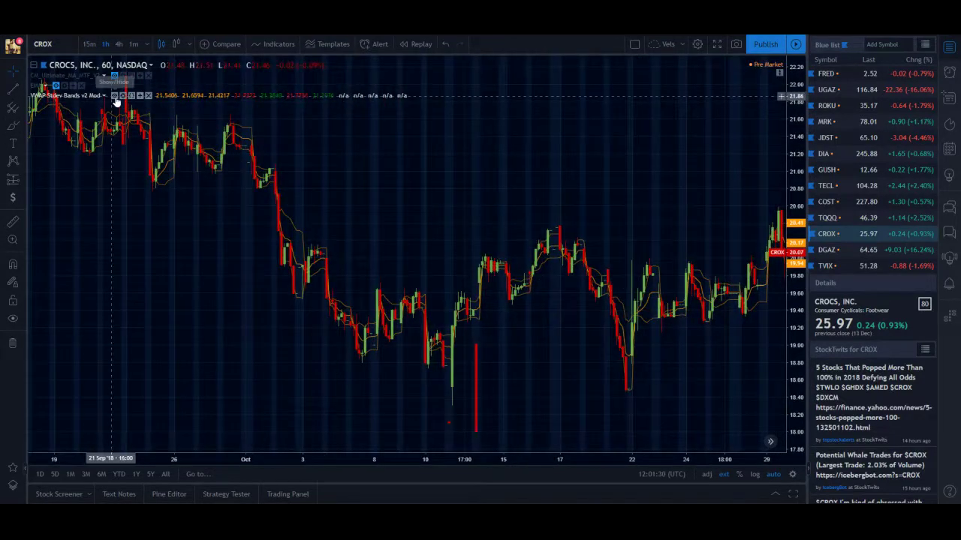
Hide the VWAP Stdev Bands v2 Mod indicator on the 1-hour CROX chart.
click(114, 96)
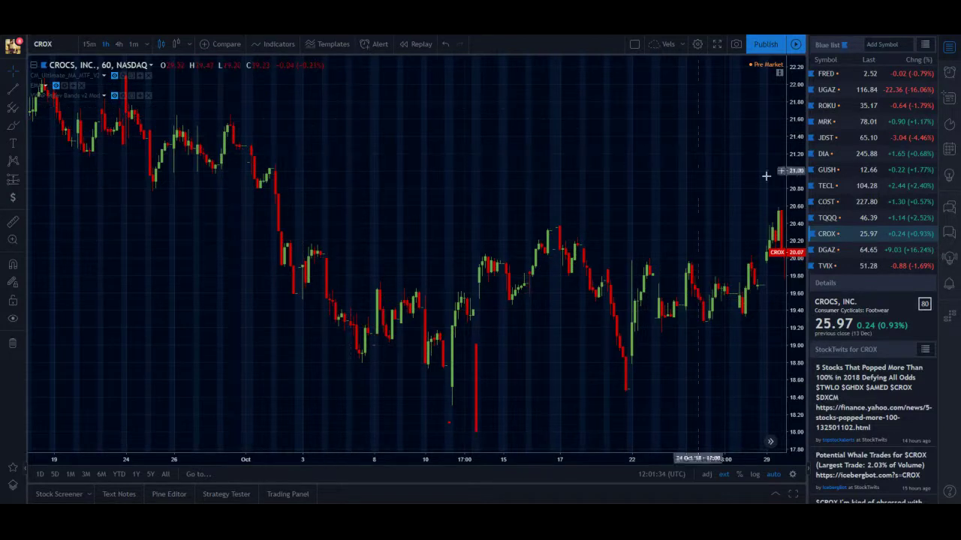
scroll(652, 181, up, 5)
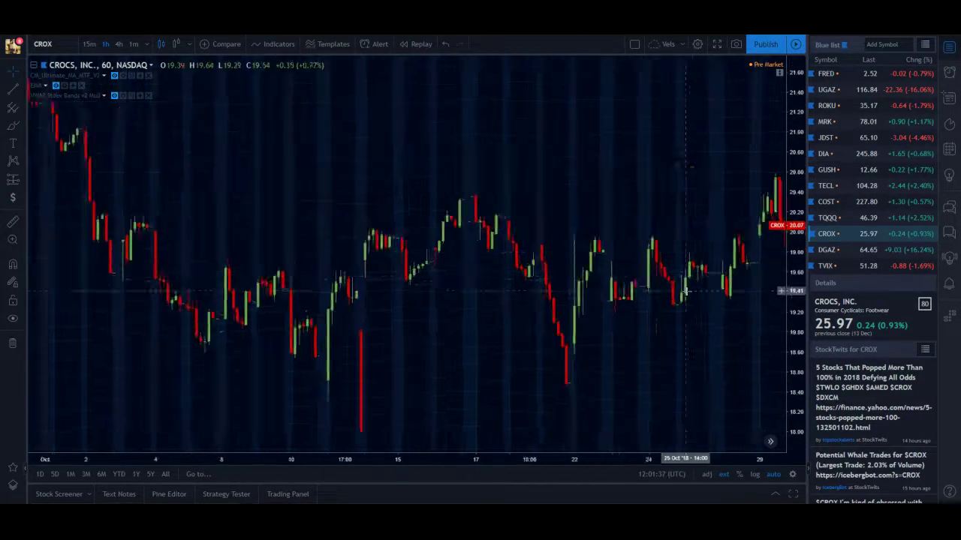
scroll(506, 337, down, 3)
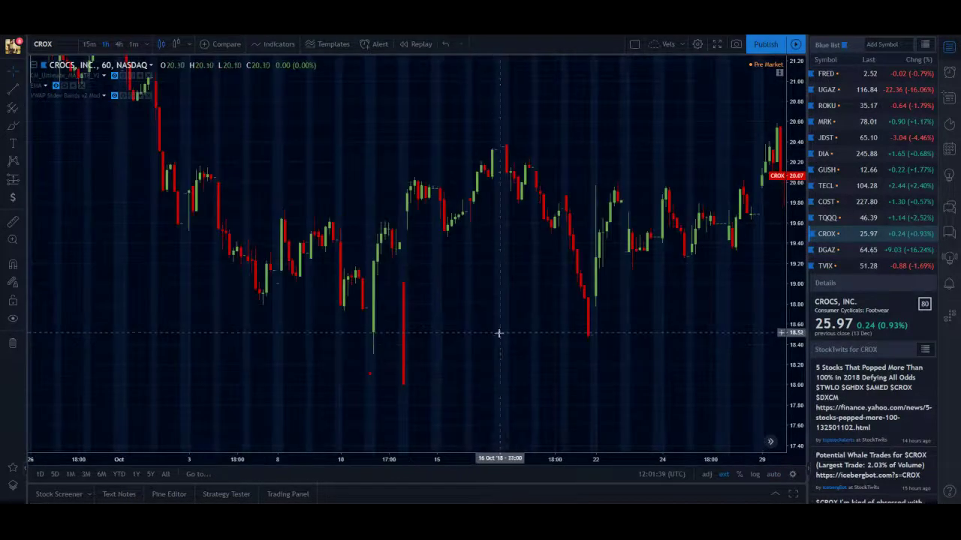